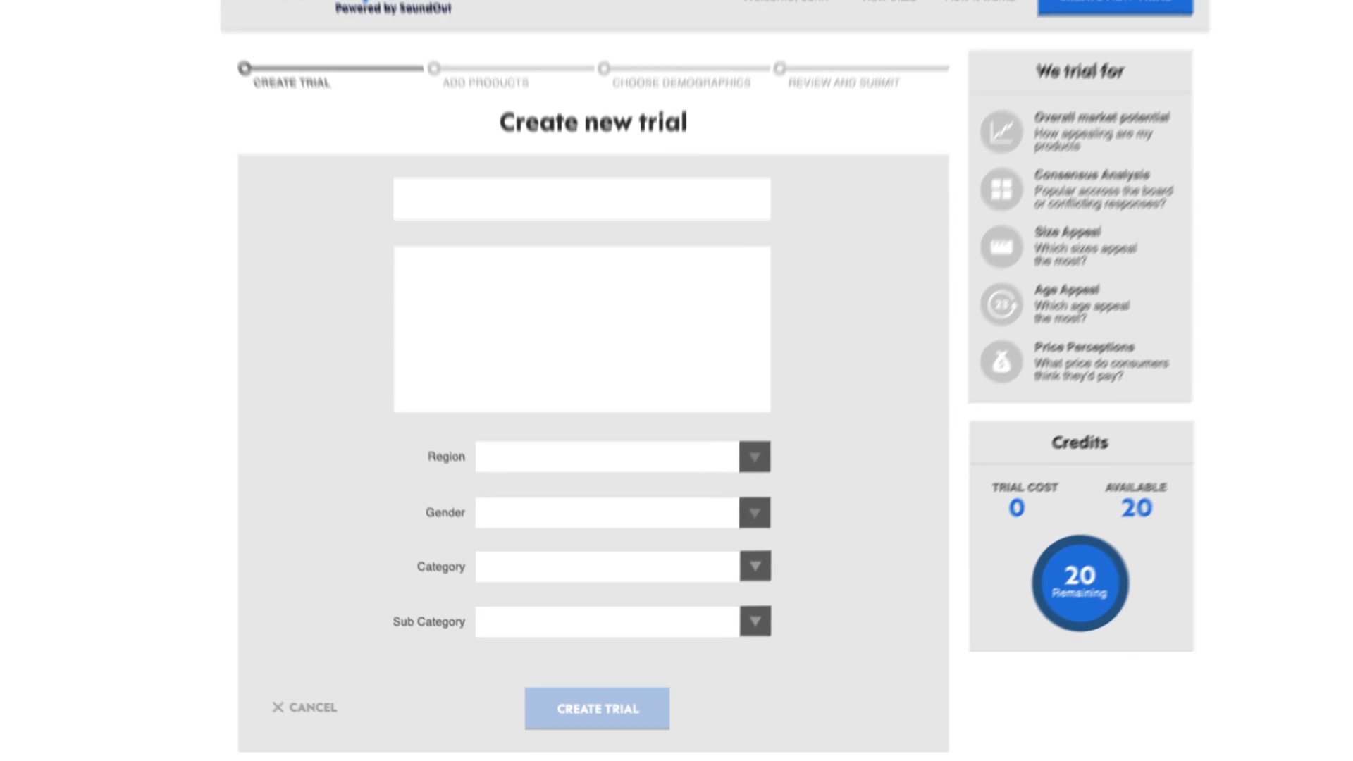
Enter the trial name 'Men's A/W 15 Casual Shirt Trial' and its description
left_click(407, 199)
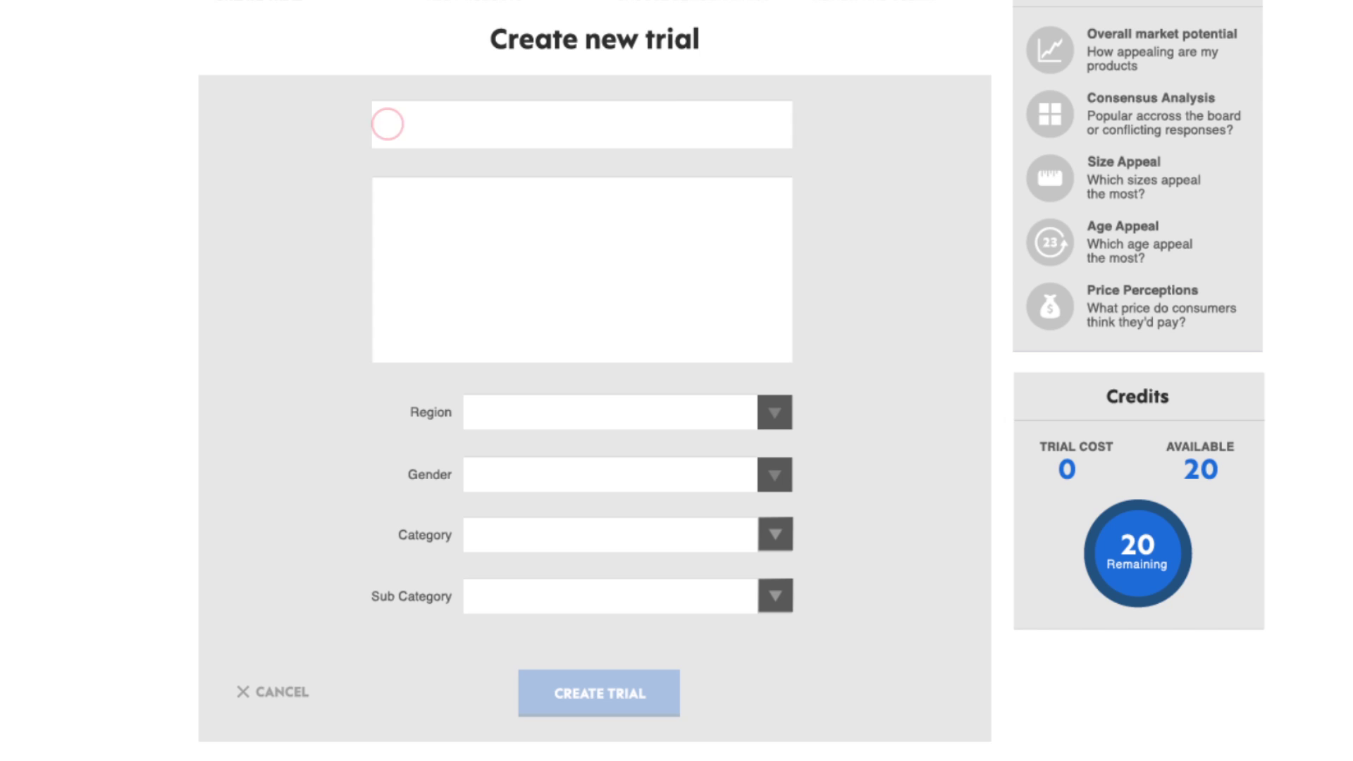
type("Men's A/W 15 Casual")
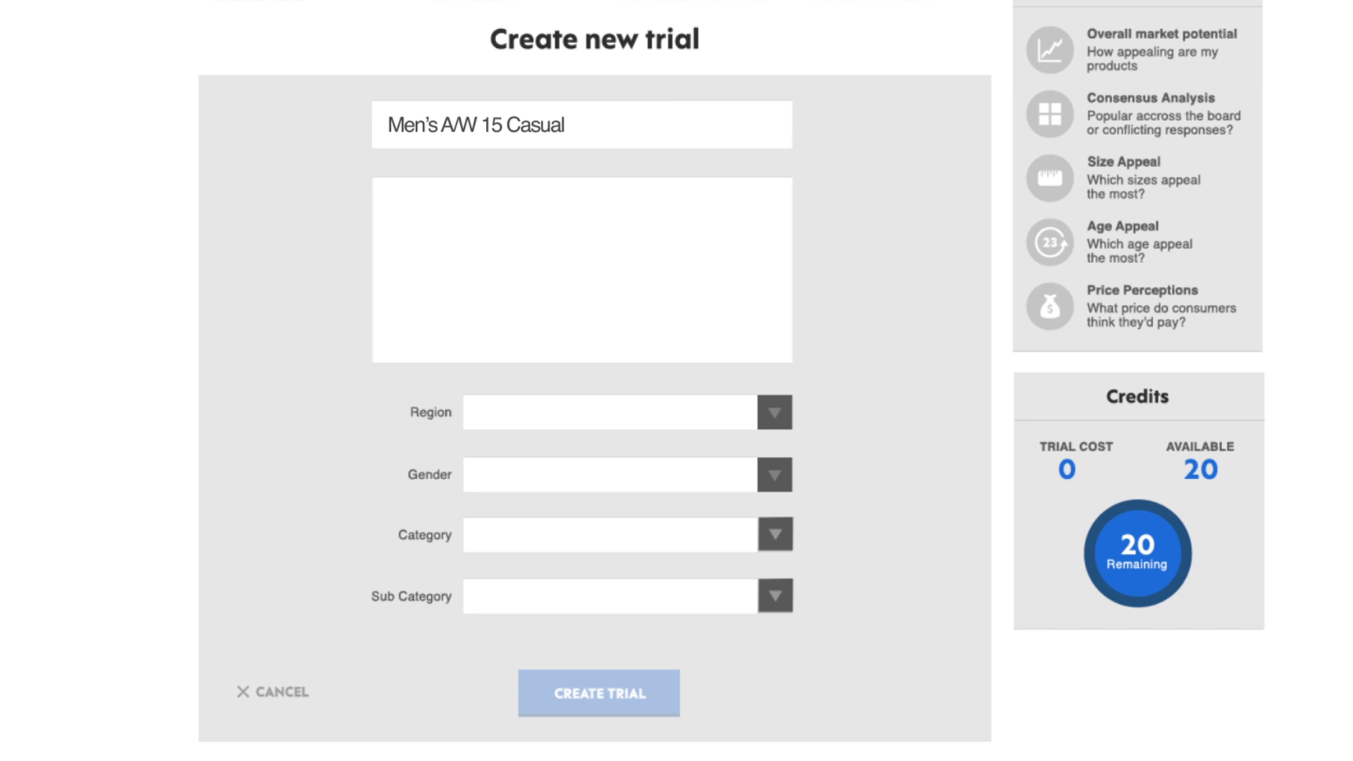
type(" Shirt Trial")
left_click(393, 201)
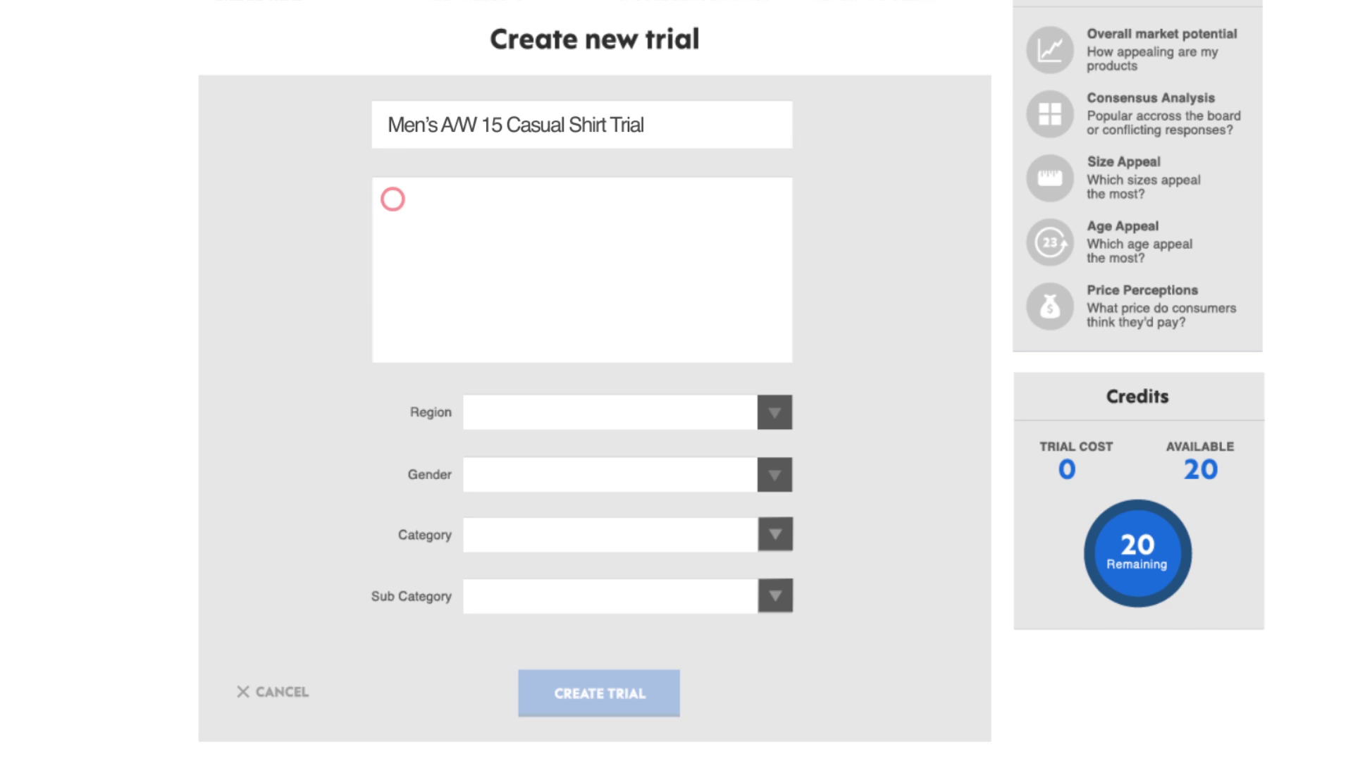
type("Men's casual cotton shirts f")
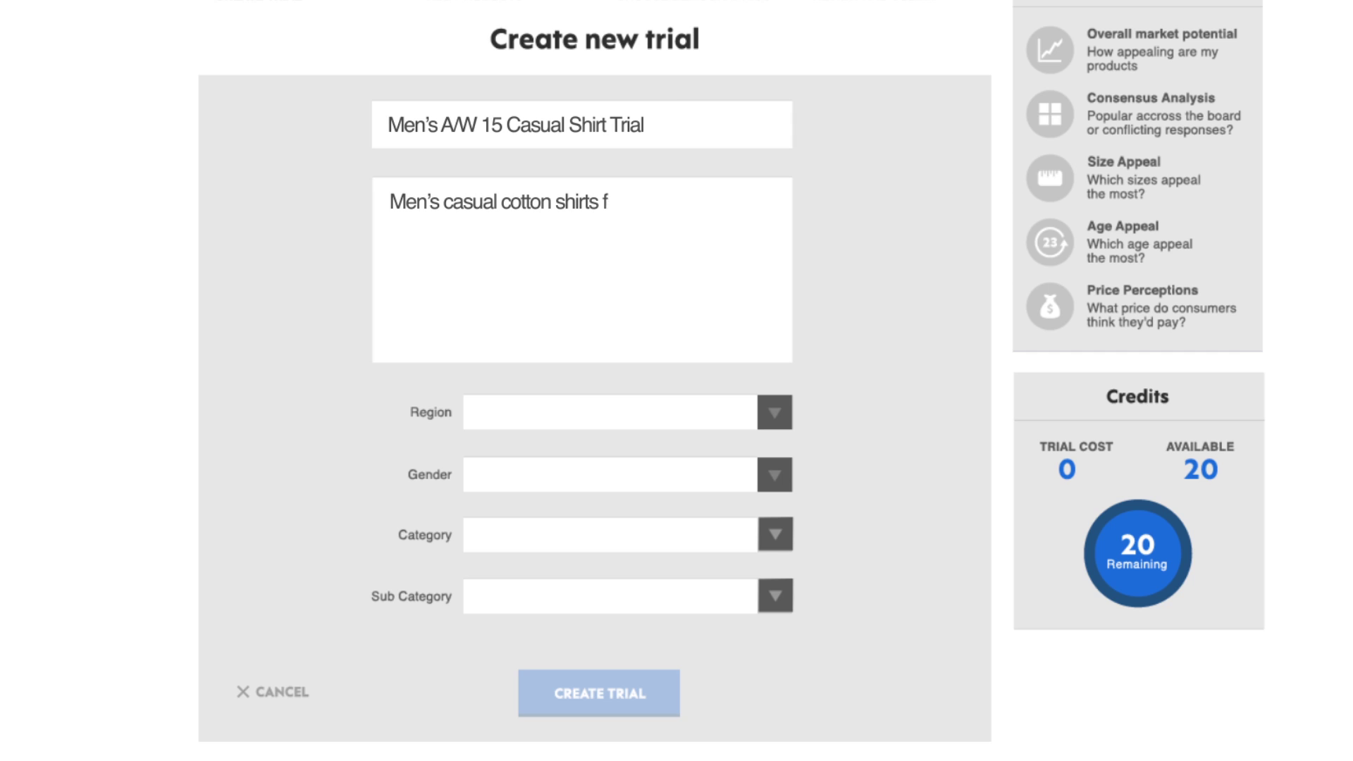
type("or mid-season A/W 15 range")
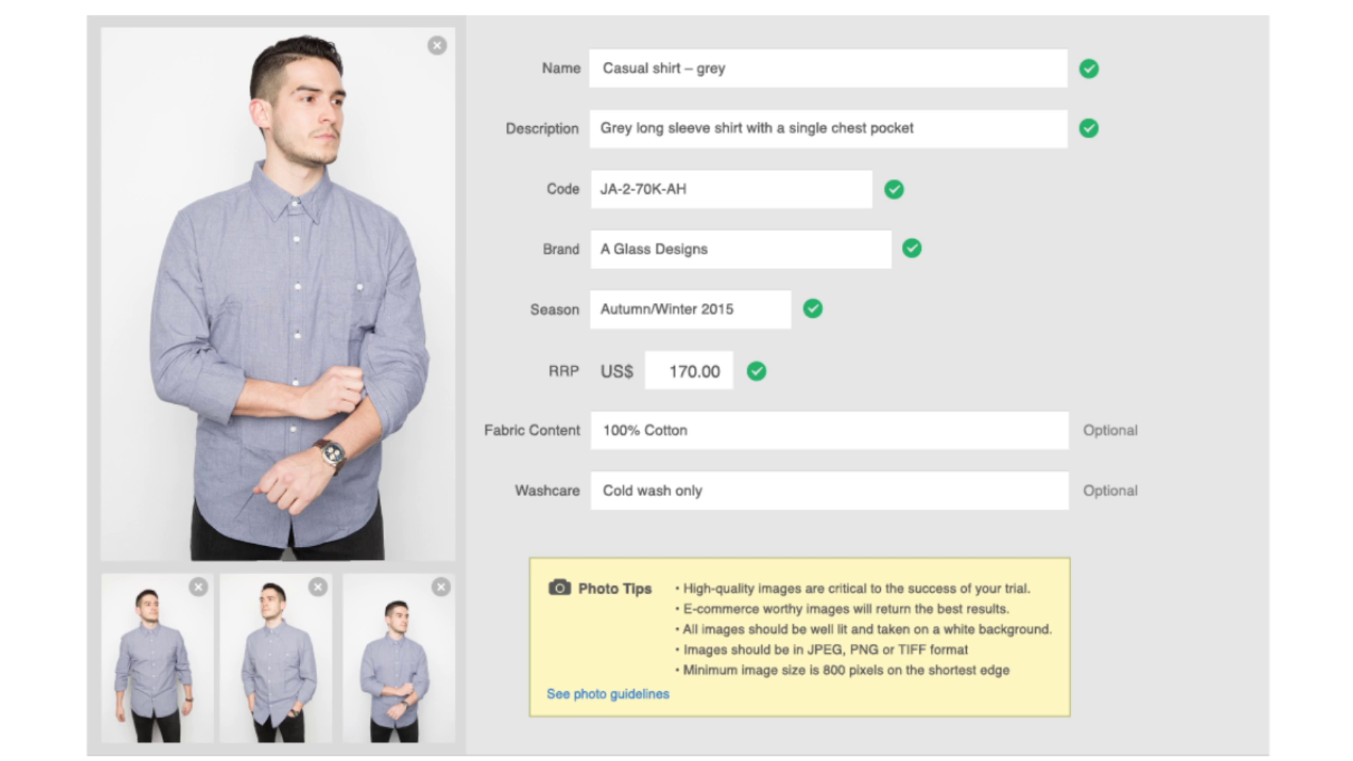
scroll(677, 381, "down", 2)
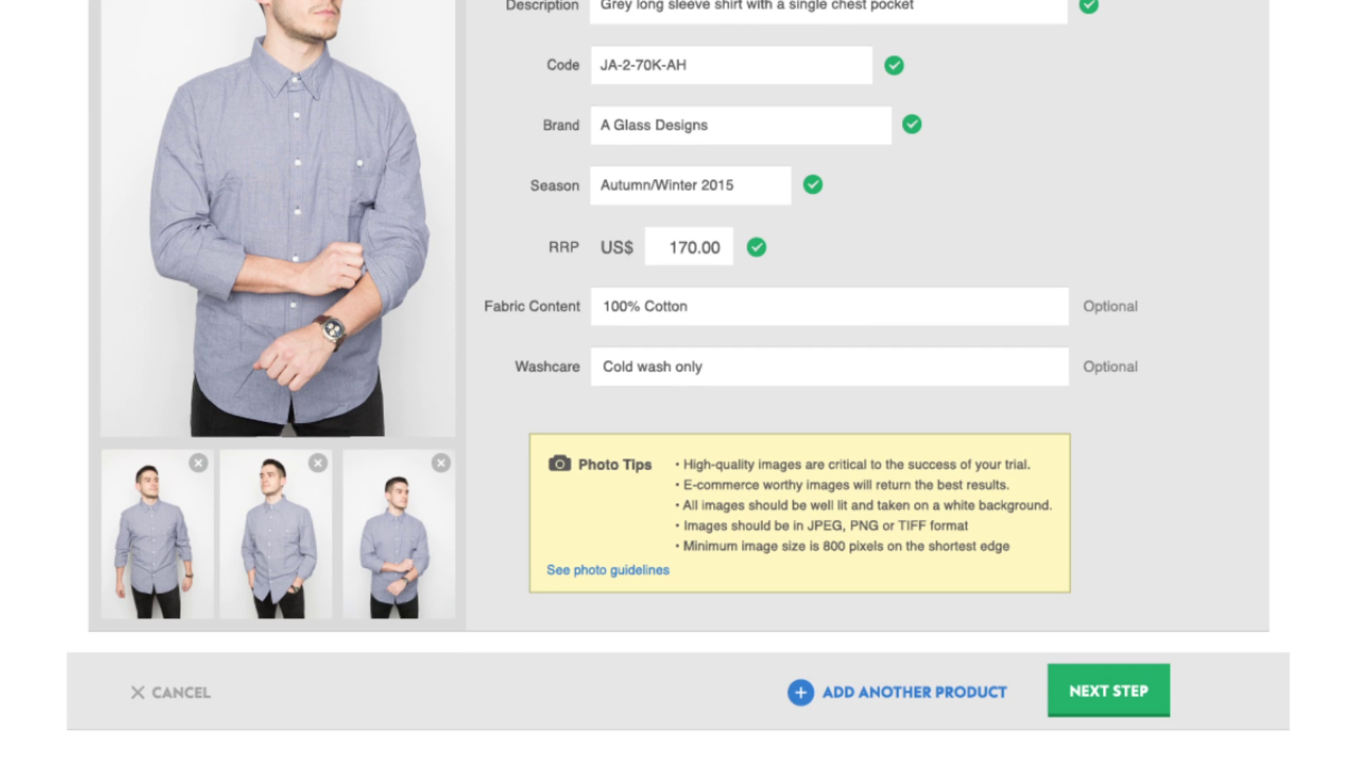
Confirm the grey casual shirt at US$170.00 and continue to the next step
left_click(1106, 690)
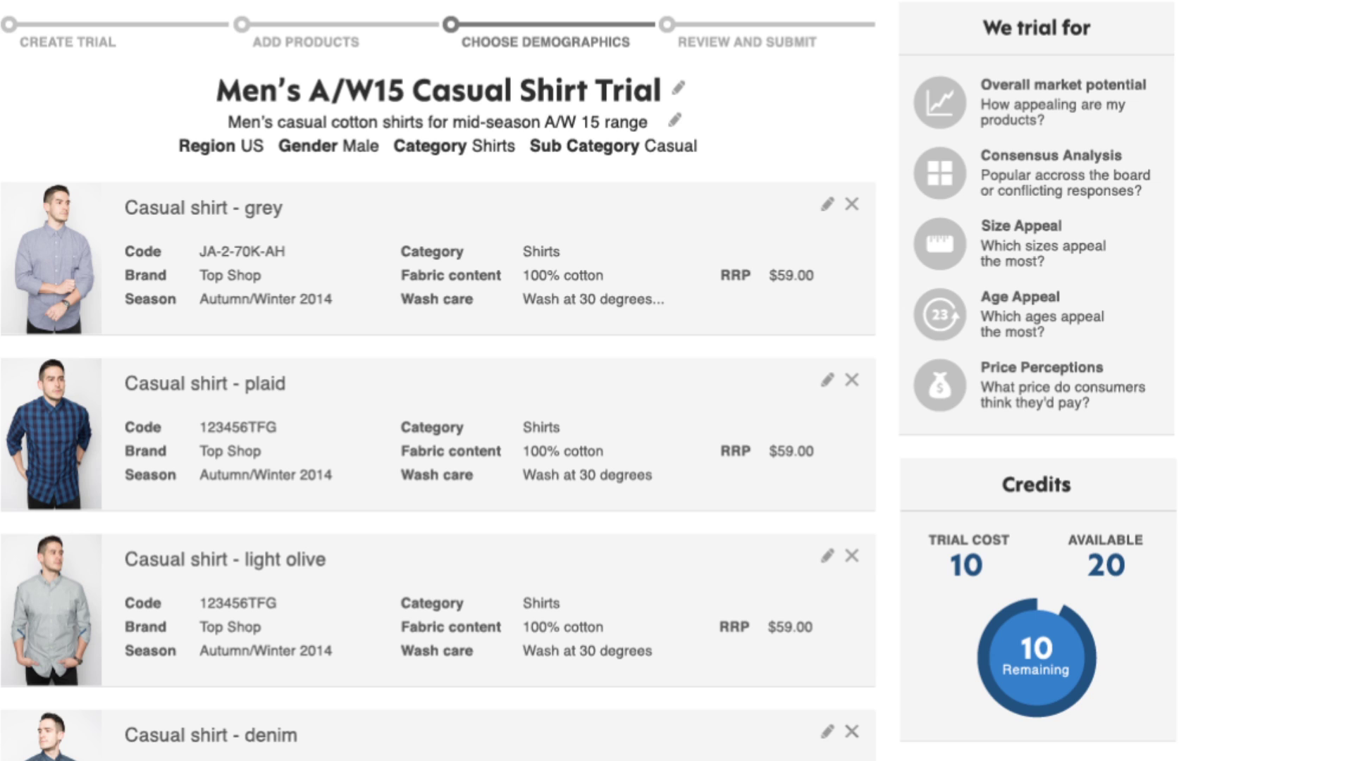
Begin removing the grey shirt, then cancel the Confirm delete dialog to keep it
left_click(851, 203)
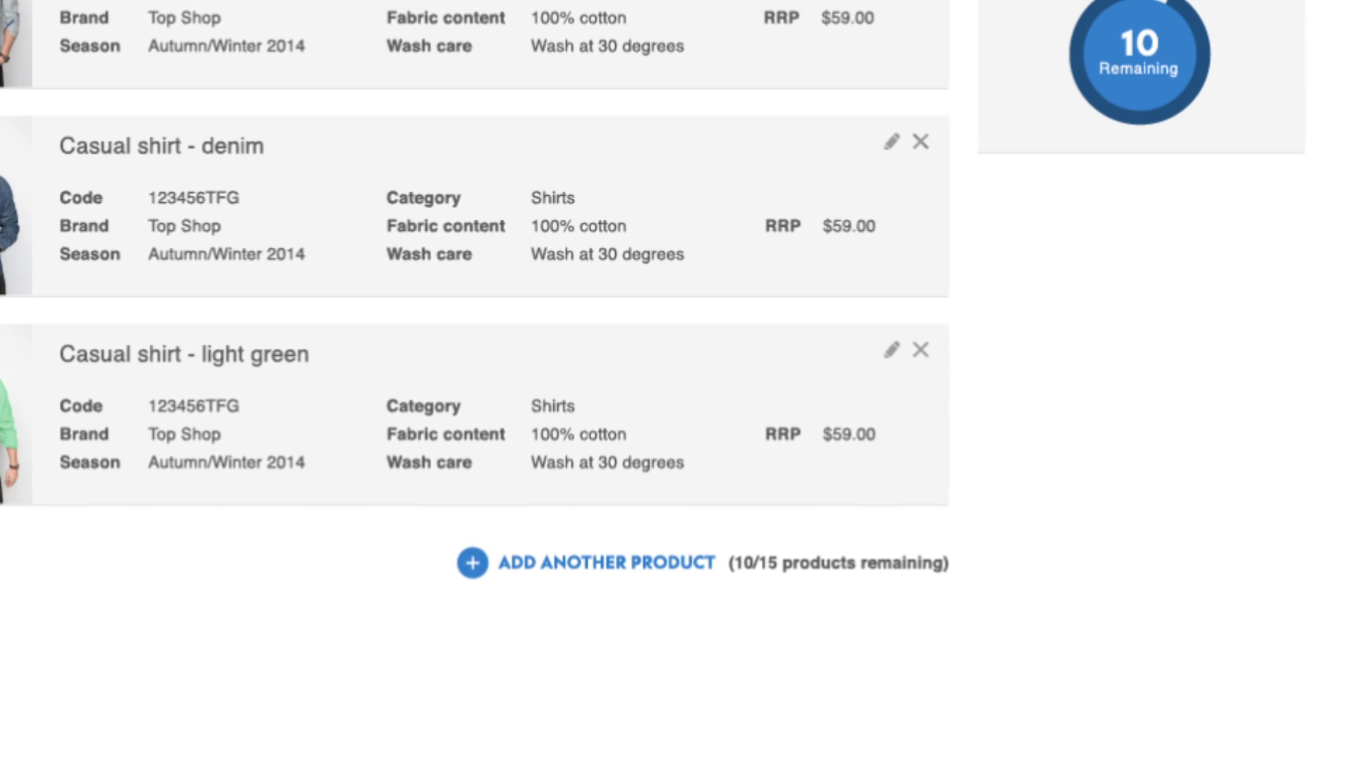
left_click(473, 563)
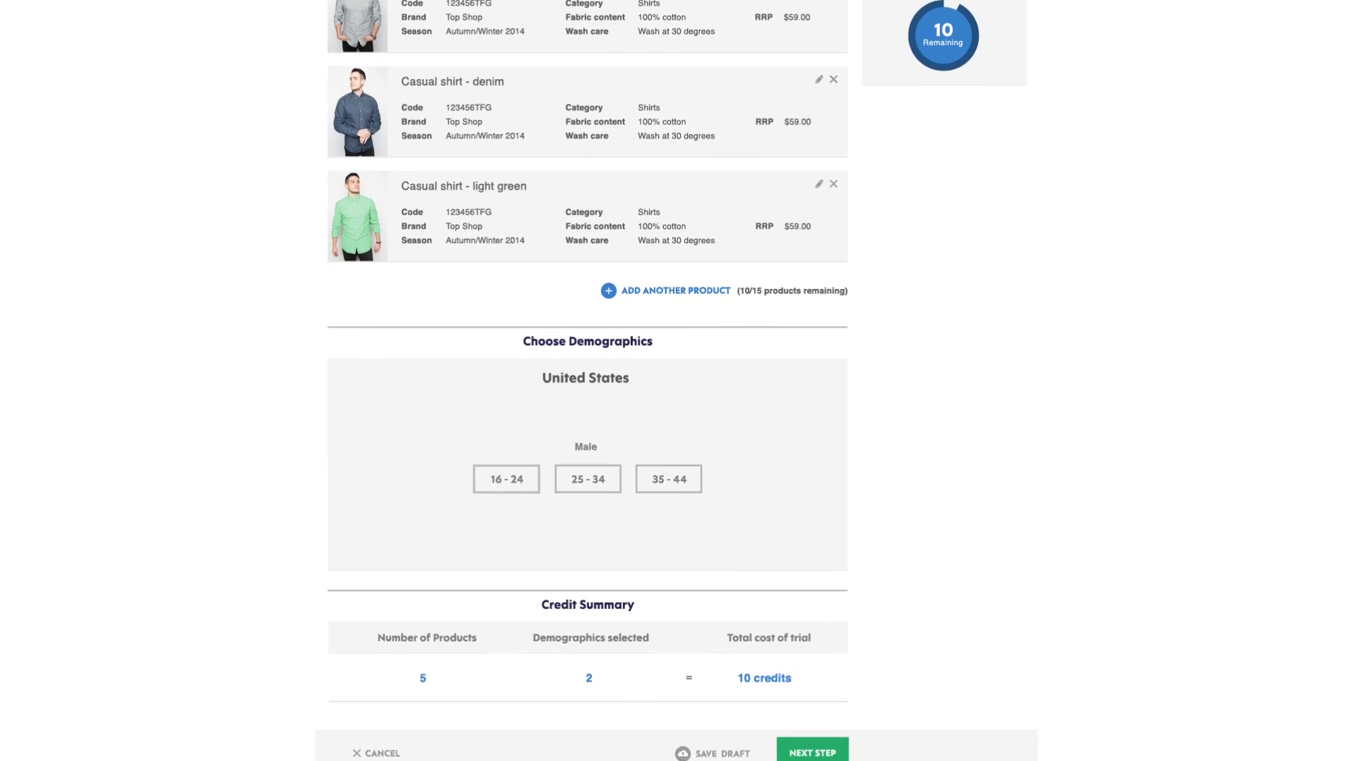
Select the US male 25–34 and 35–44 age groups and continue to review
left_click(623, 283)
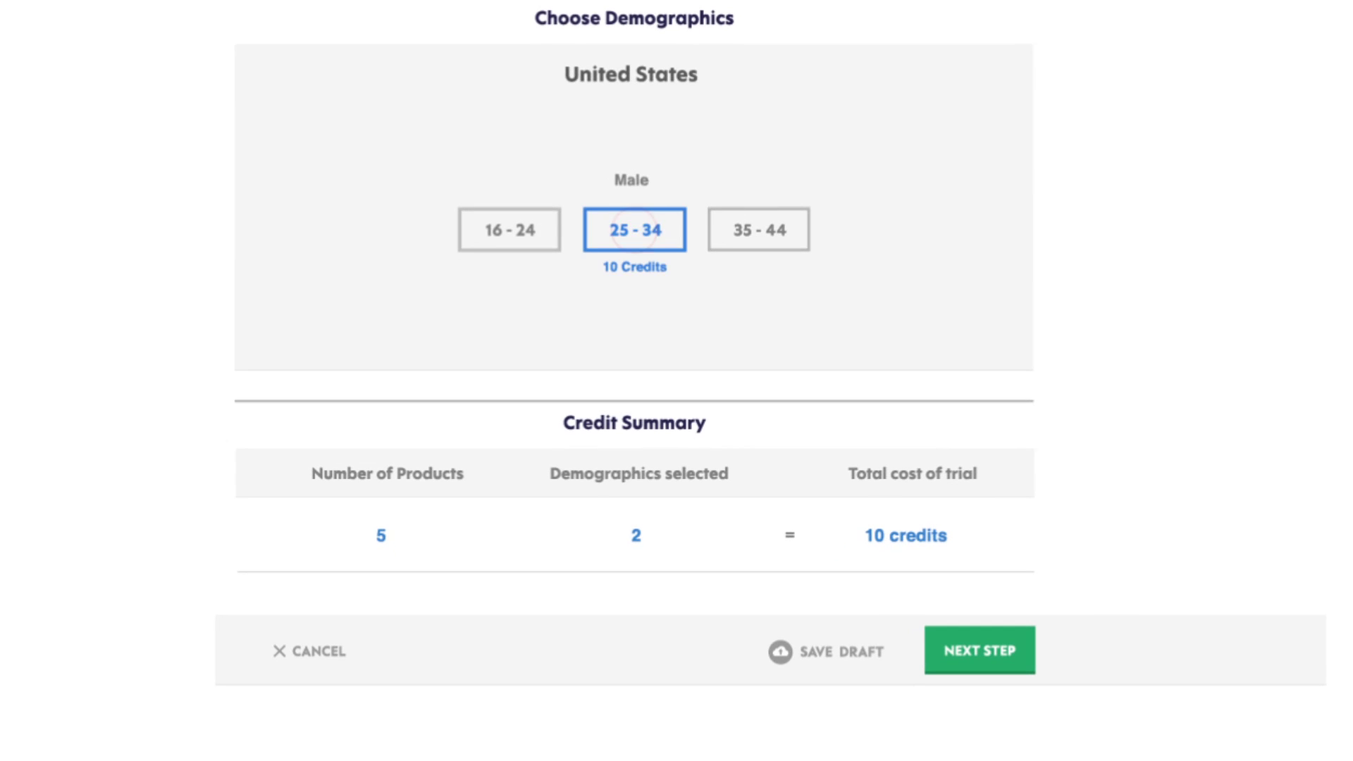
left_click(760, 232)
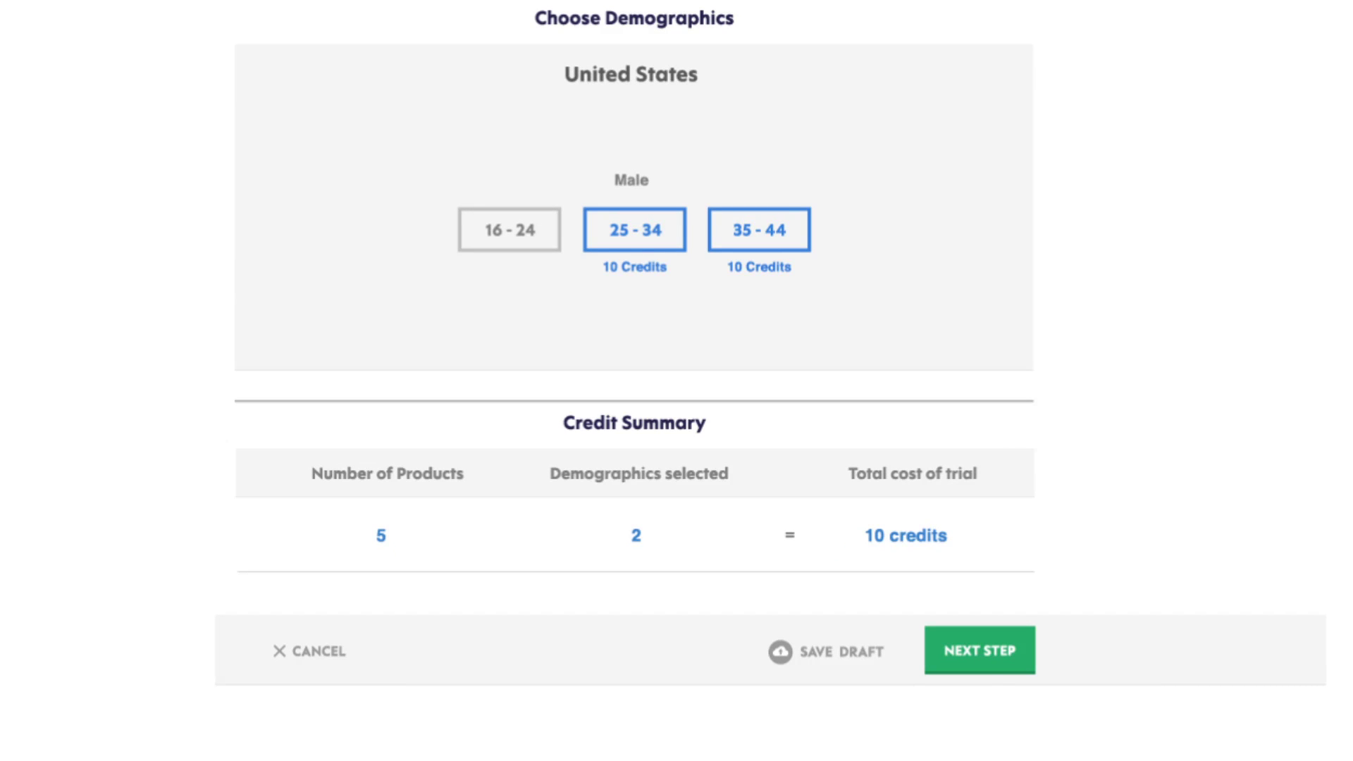
left_click(984, 658)
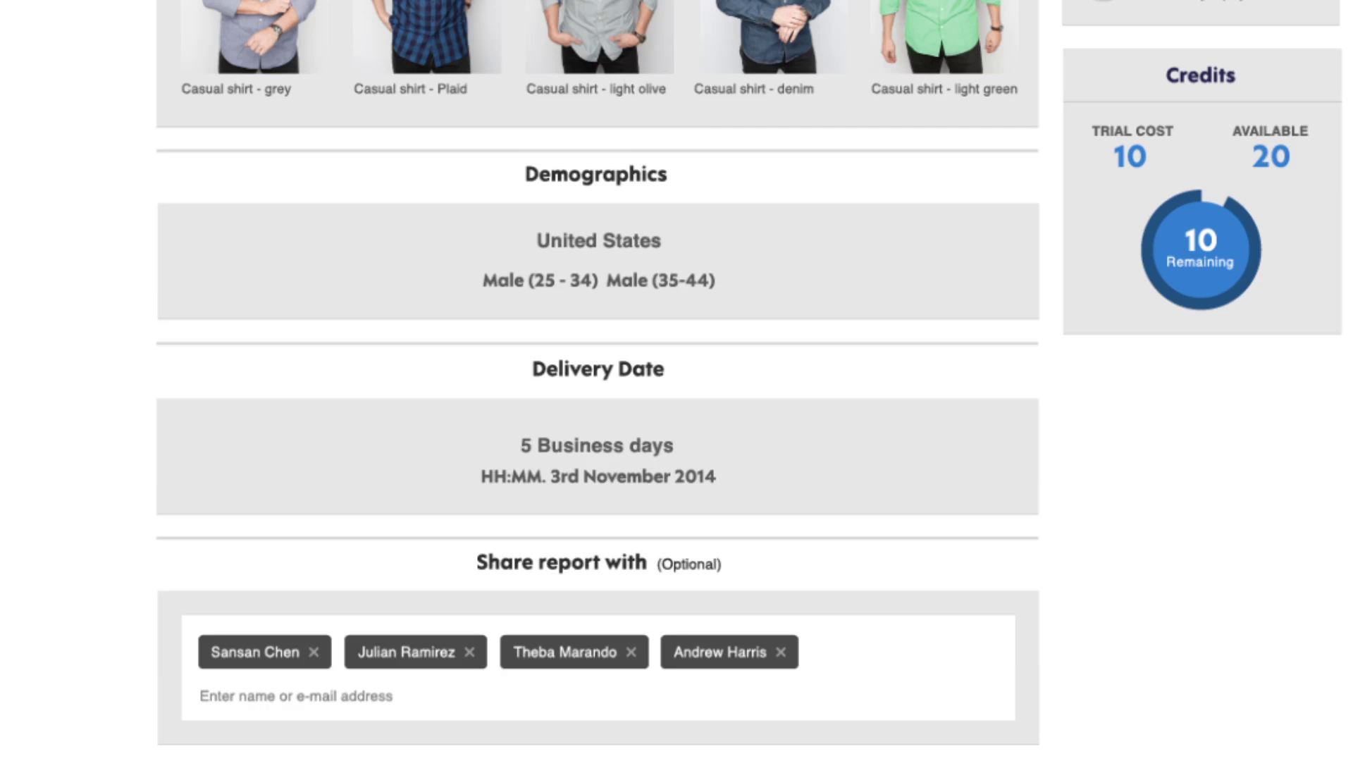
scroll(597, 424, "down", 3)
Start the trial from the Review and Submit page
left_click(925, 723)
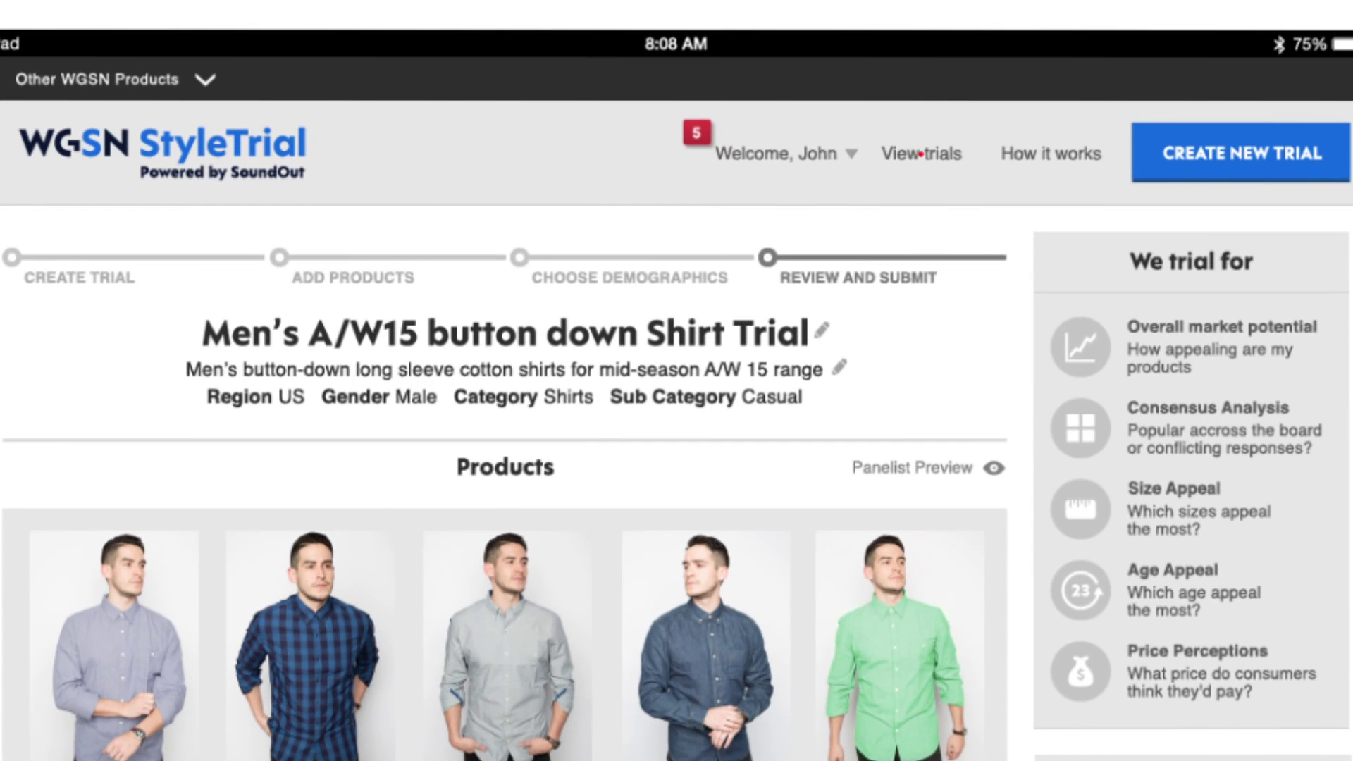
Go to View trials to reach the completed trial's report
left_click(921, 153)
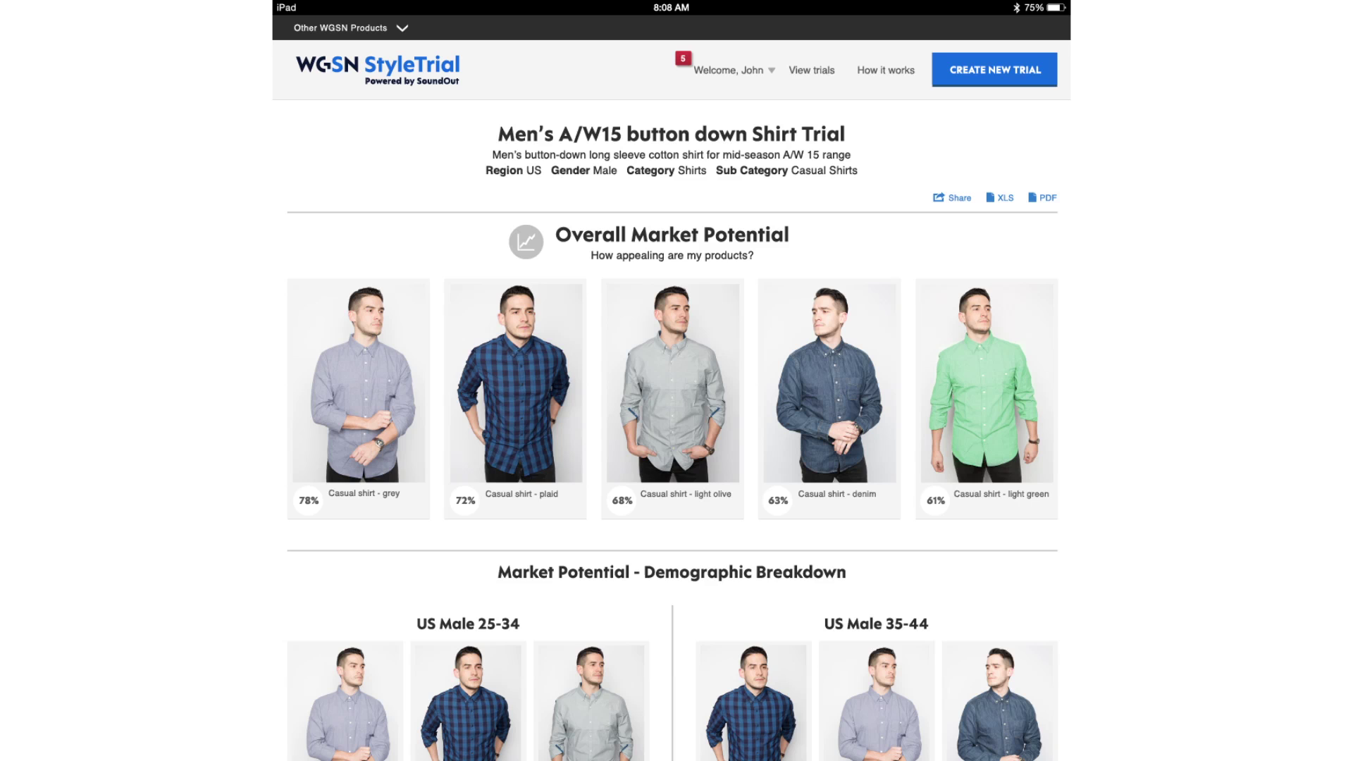
scroll(672, 423, "down", 5)
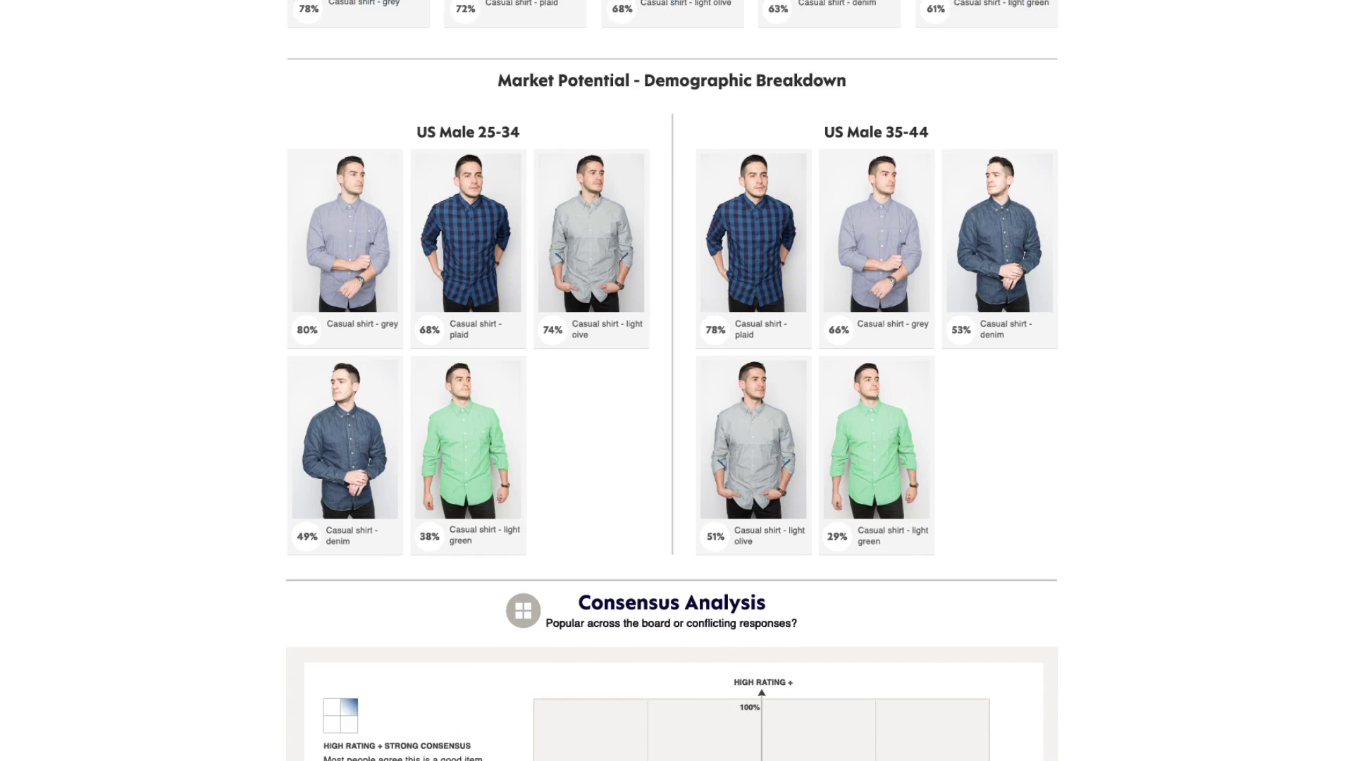
scroll(673, 423, "down", 6)
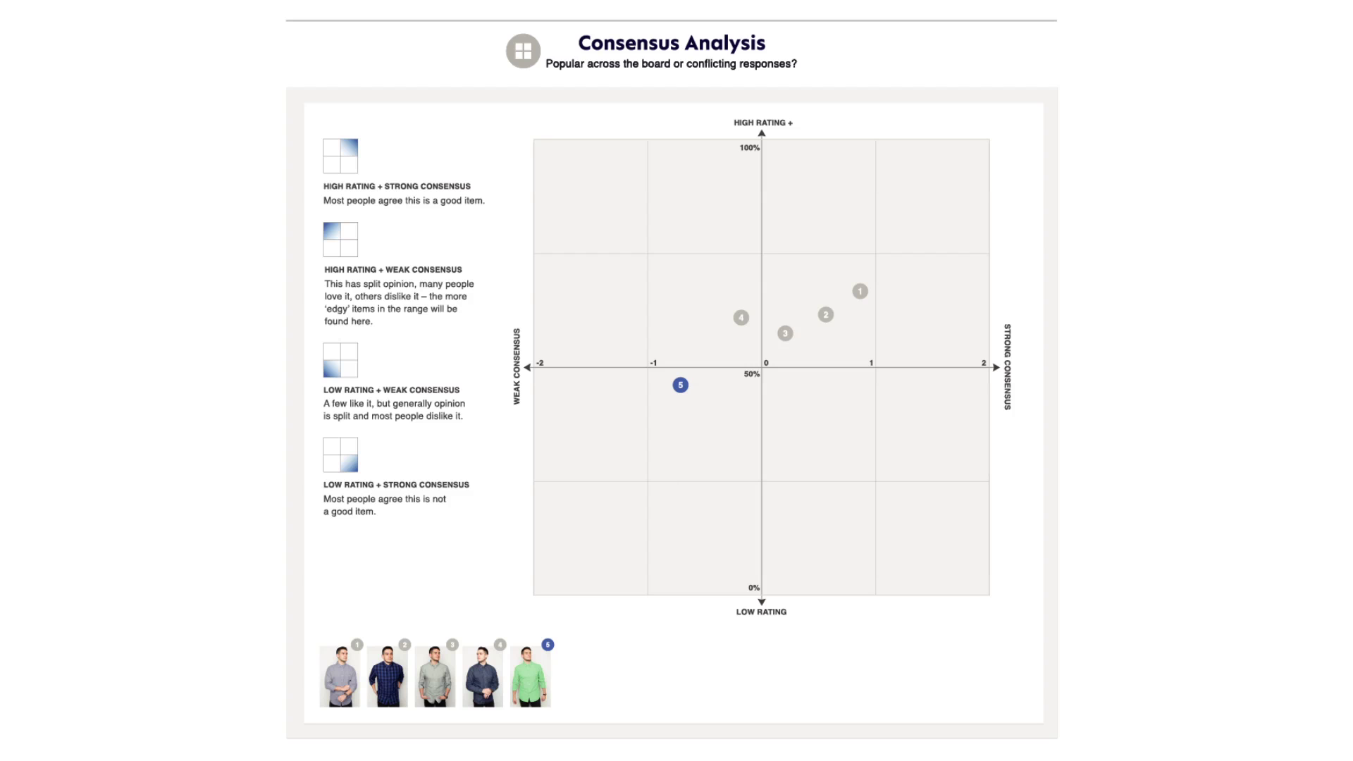
scroll(673, 424, "down", 6)
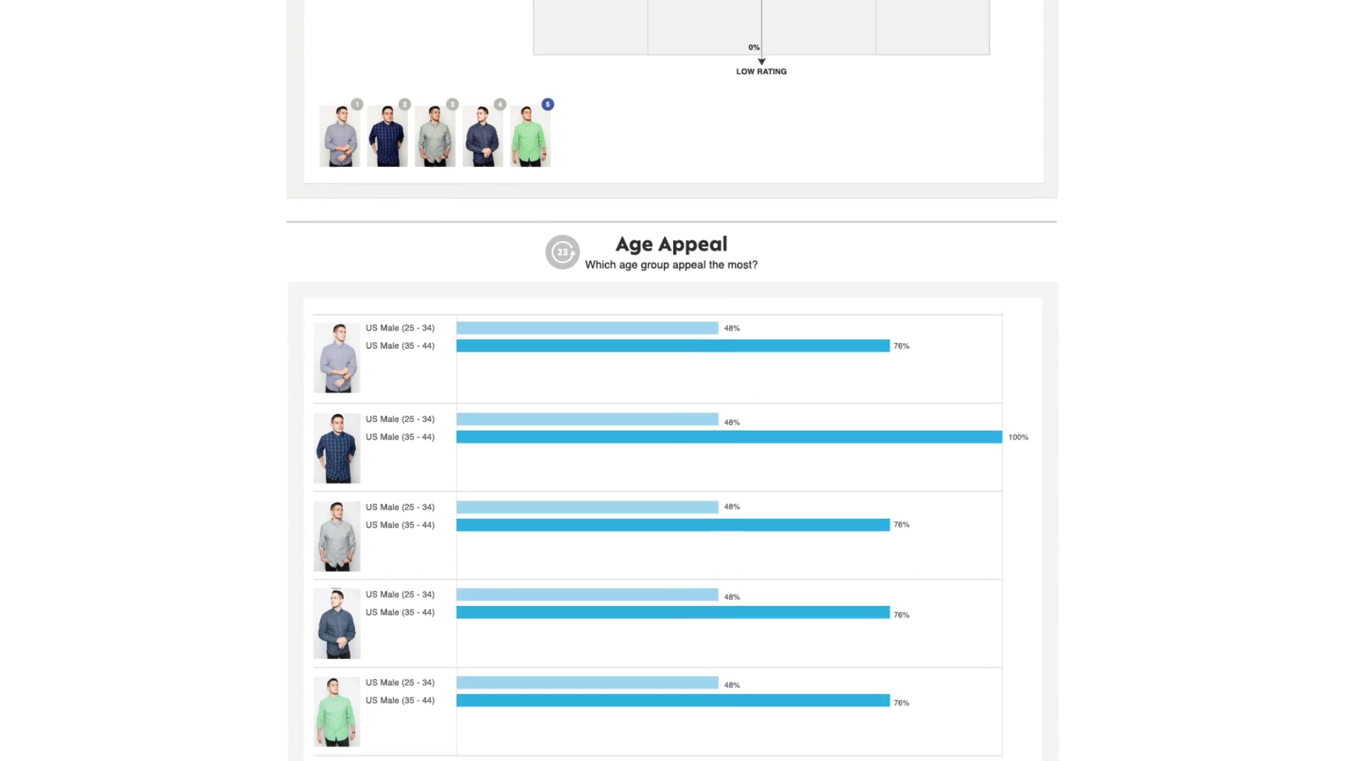
scroll(673, 423, "down", 6)
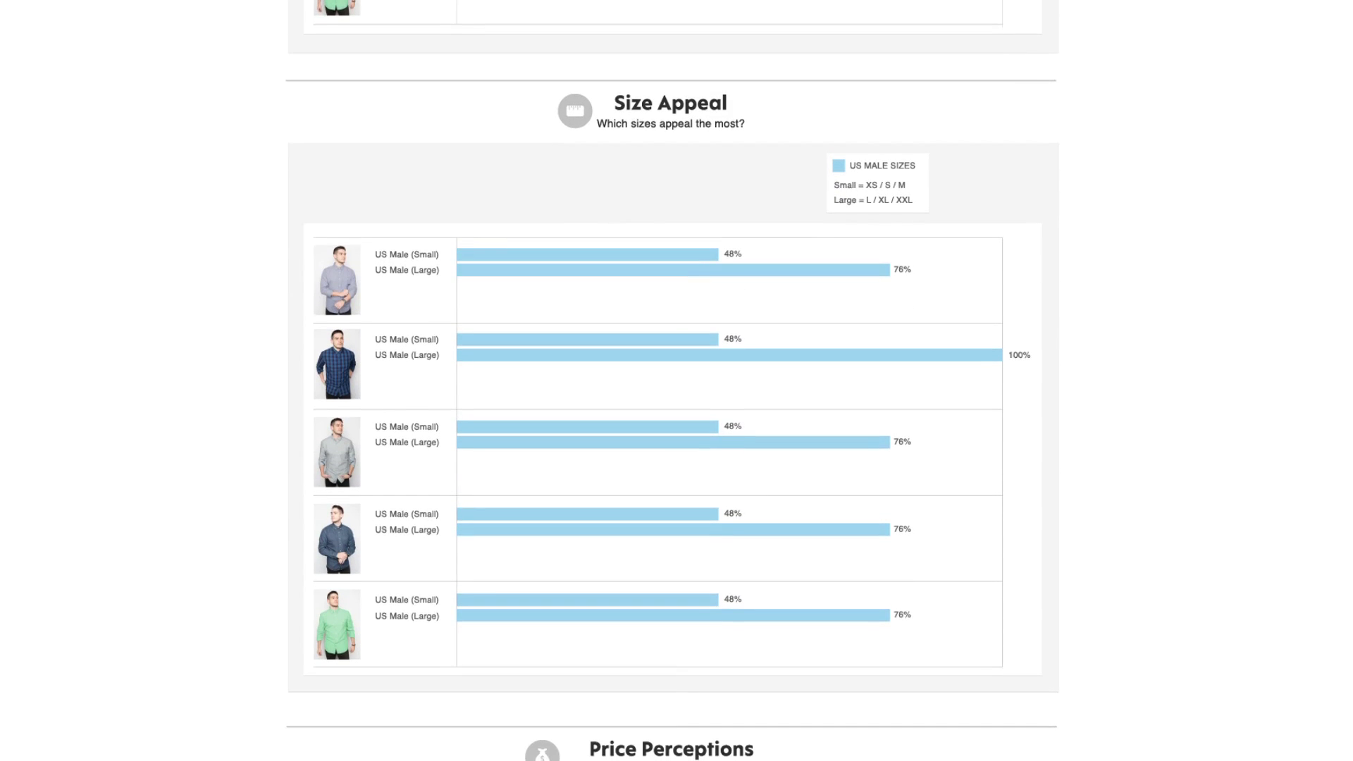
scroll(673, 424, "down", 5)
scroll(672, 423, "down", 1)
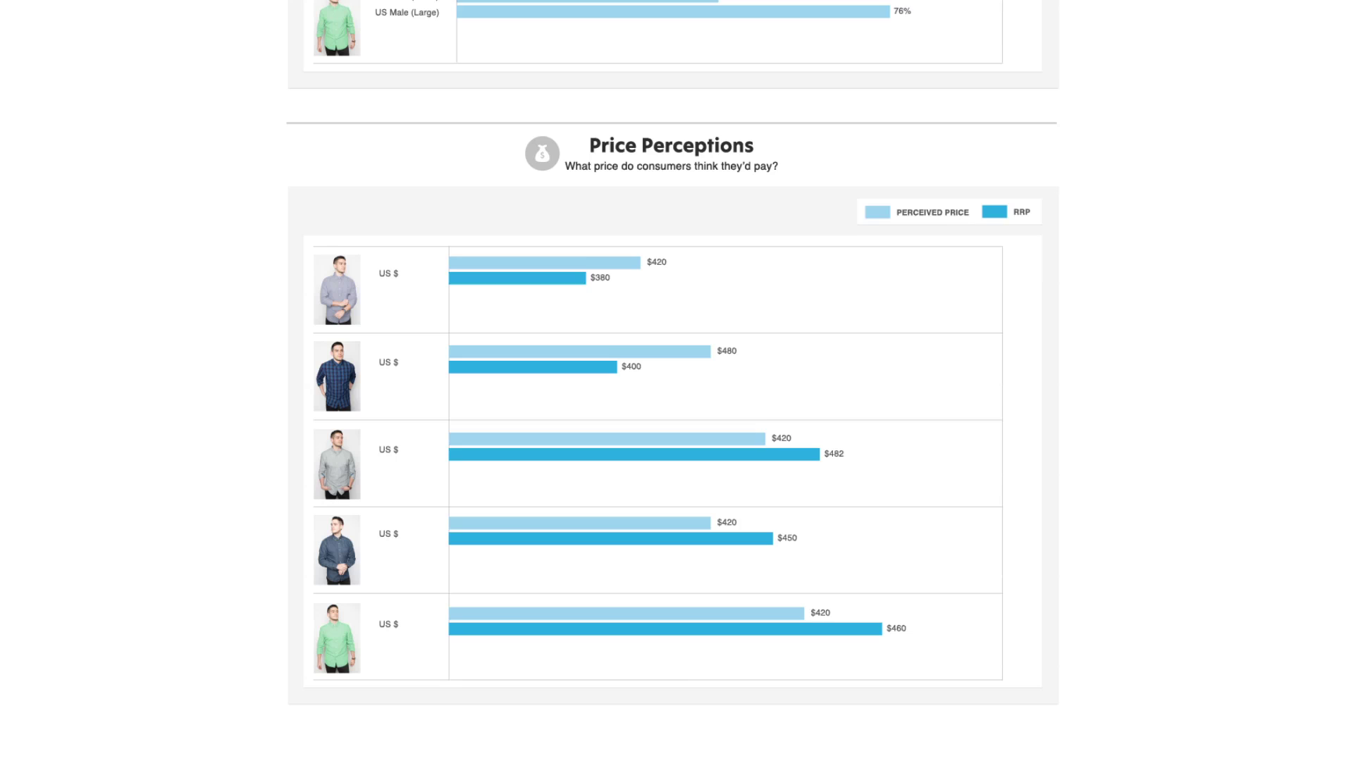